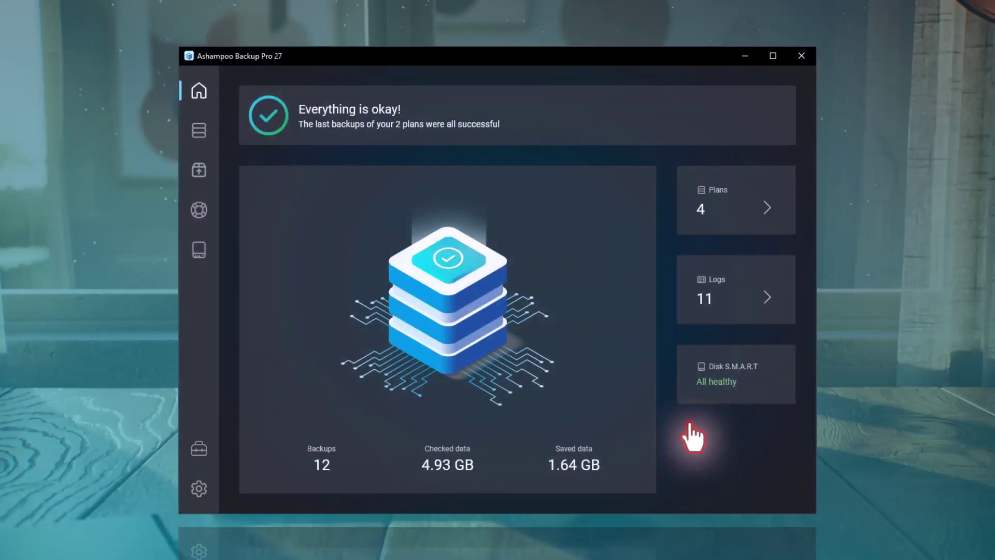
Step: Review the backup plans list, backup logs and drive S.M.A.R.T. health from the dashboard
left_click(724, 193)
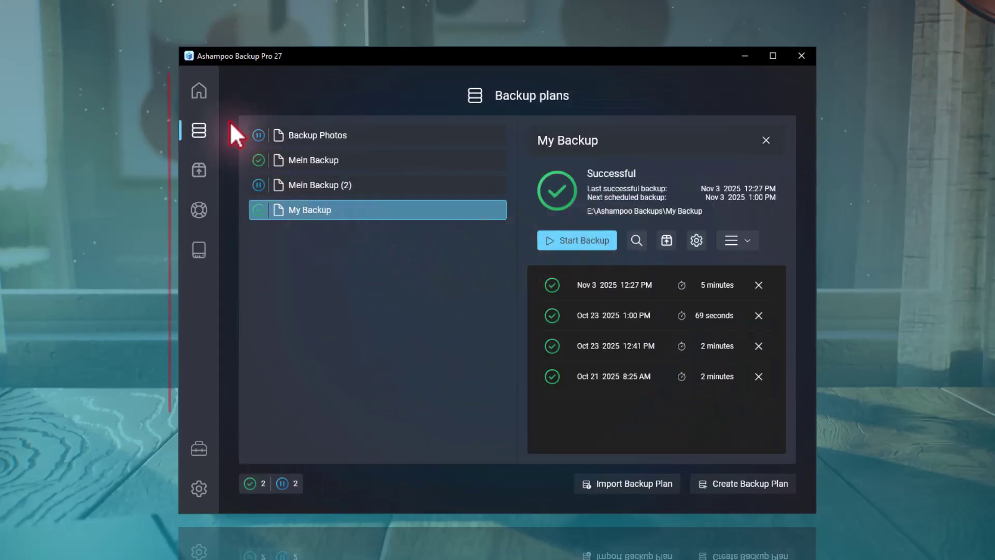
left_click(197, 91)
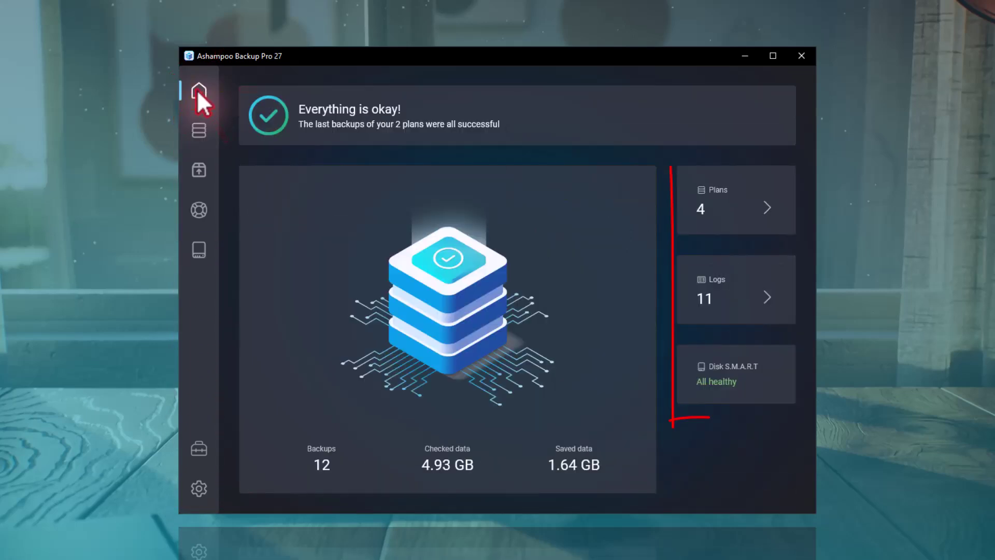
left_click(726, 278)
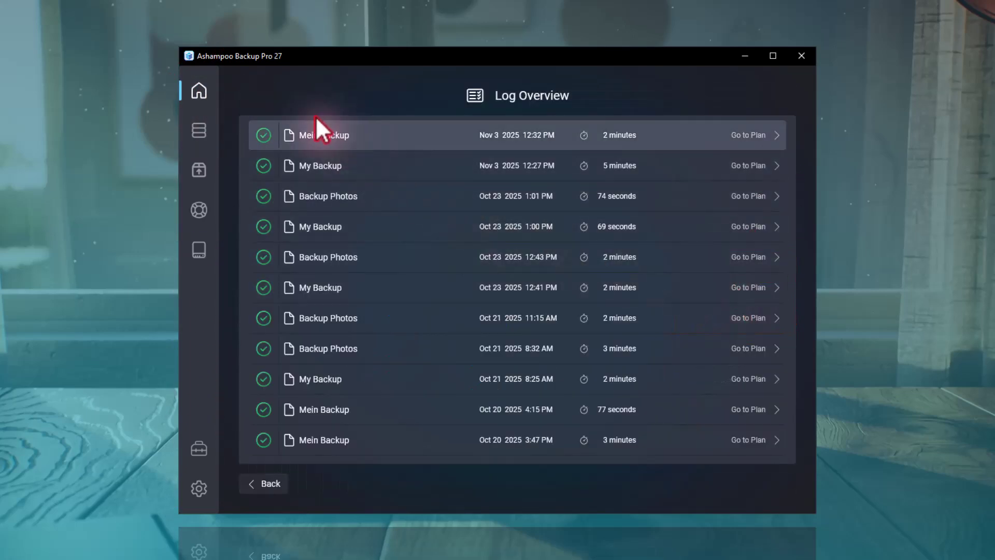
left_click(197, 90)
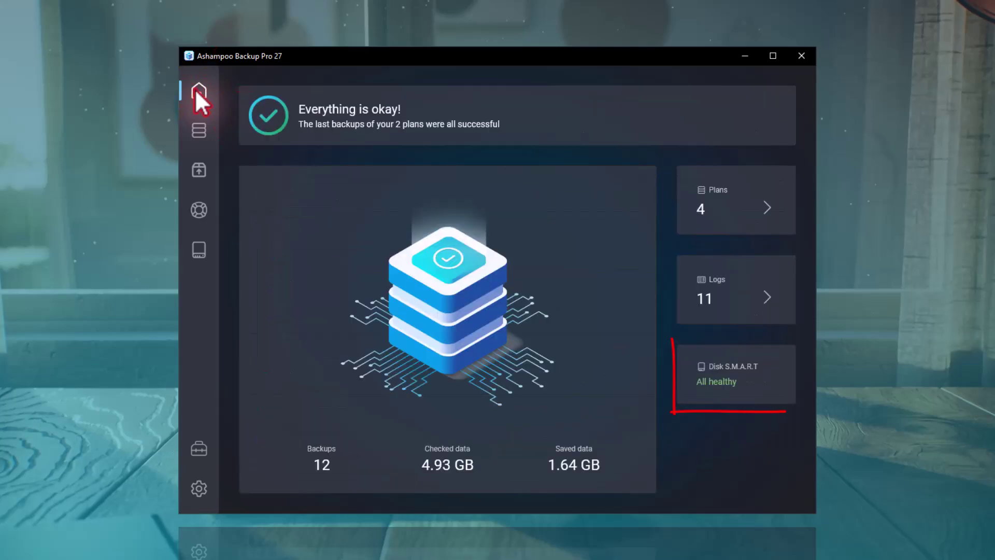
left_click(742, 379)
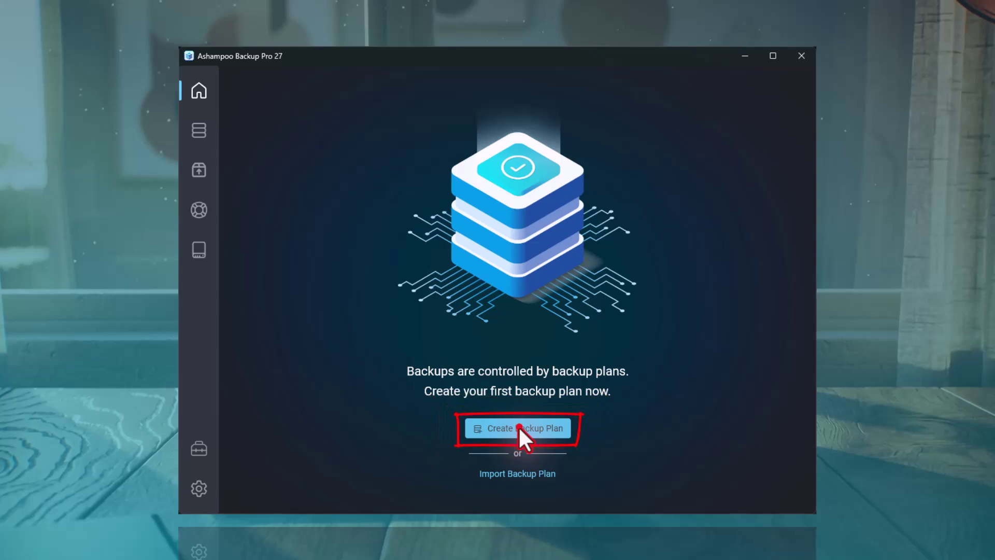
Step: Begin a new backup plan with Files as the backup type
left_click(519, 428)
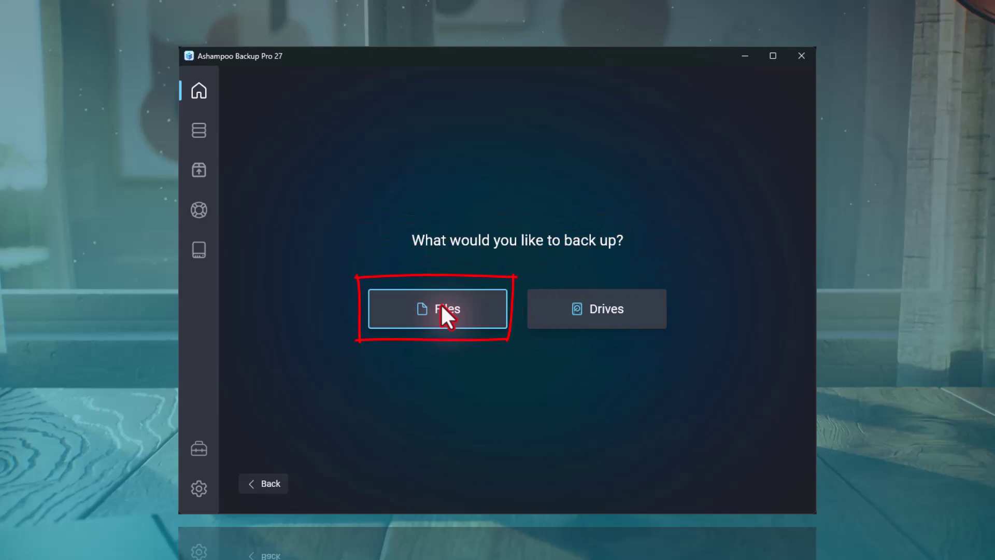
left_click(441, 306)
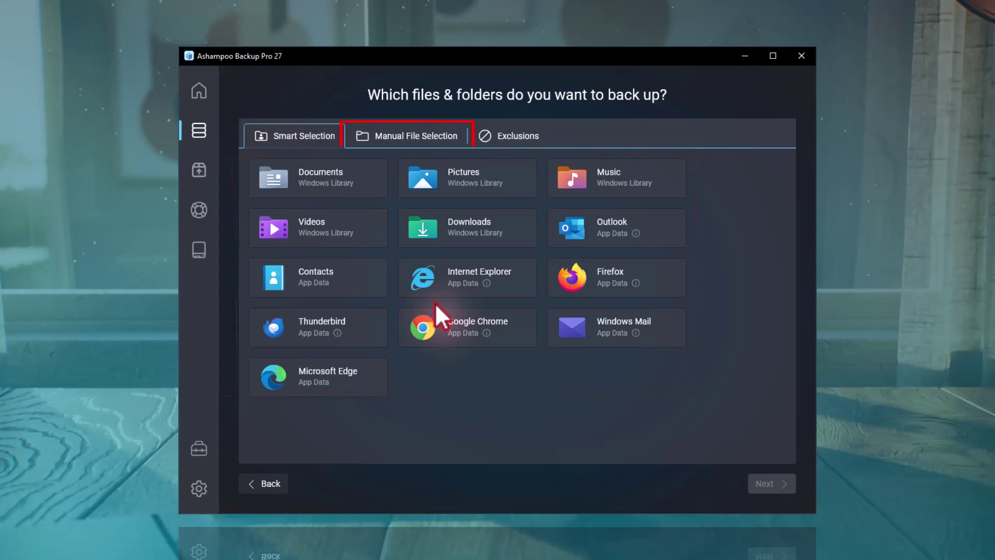
Step: Add the Pictures\iPhone folder, including subfolders, as the backup source through manual file selection
left_click(413, 136)
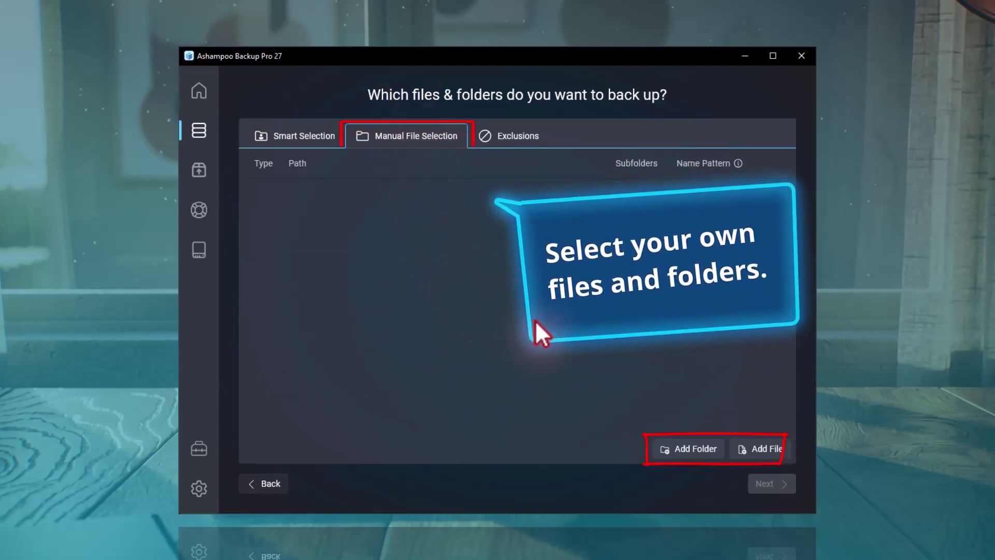
left_click(688, 446)
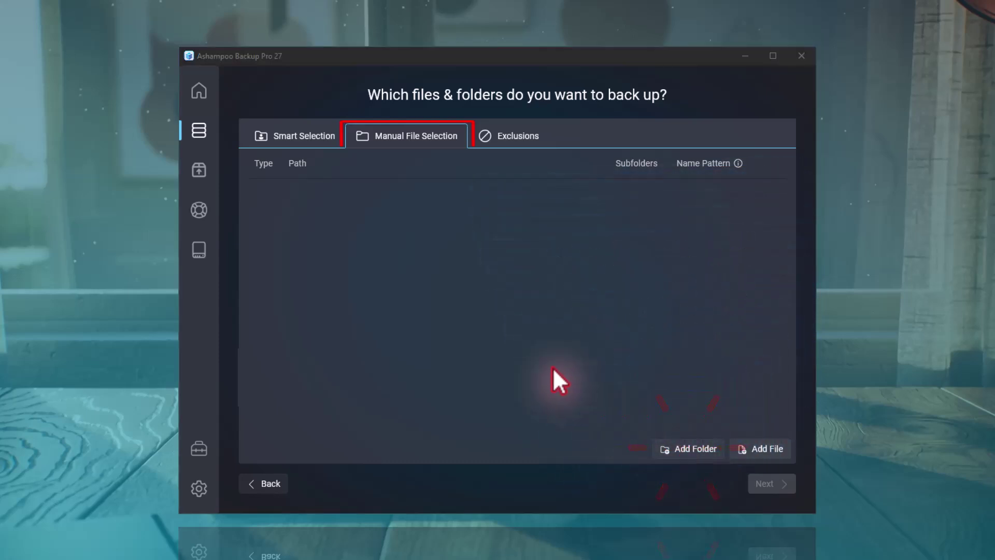
left_click(553, 265)
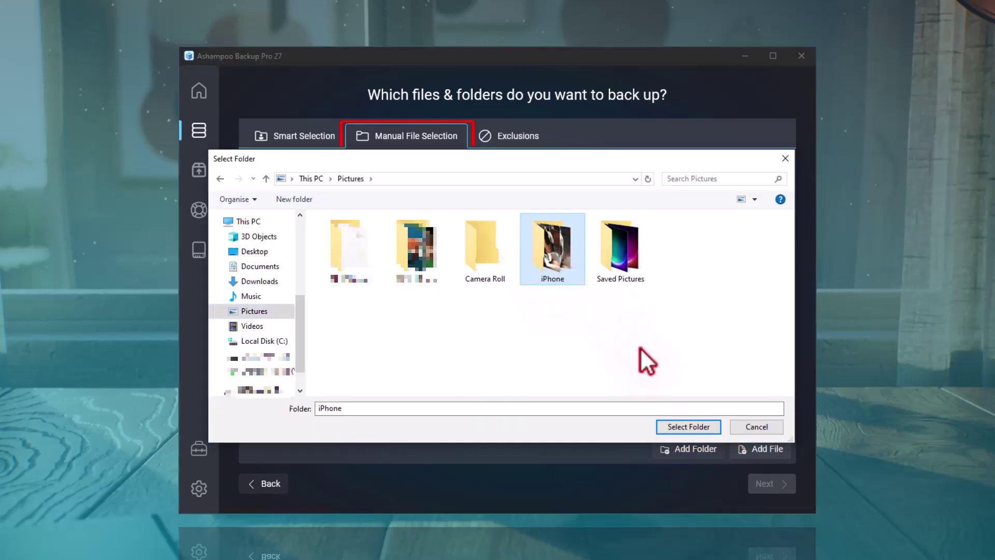
left_click(689, 422)
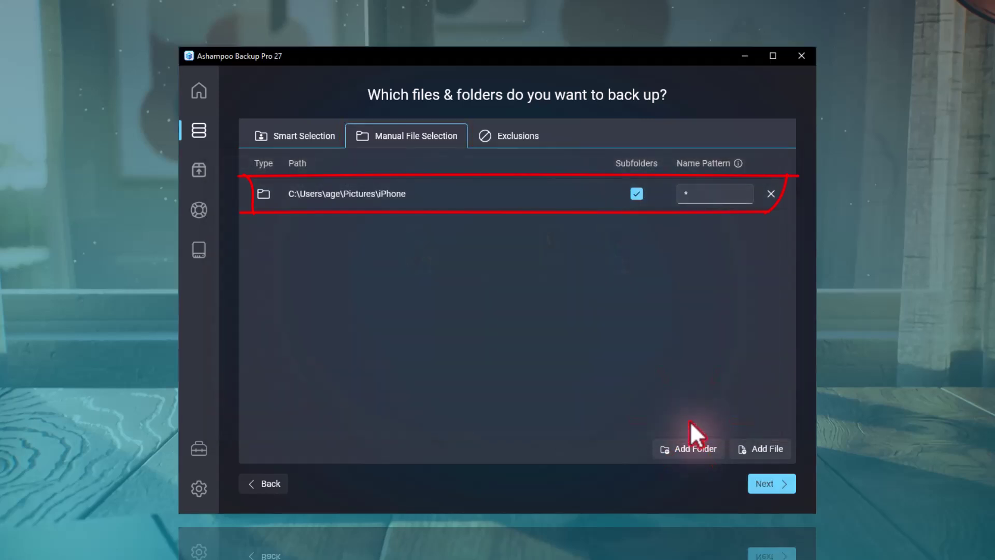
left_click(772, 483)
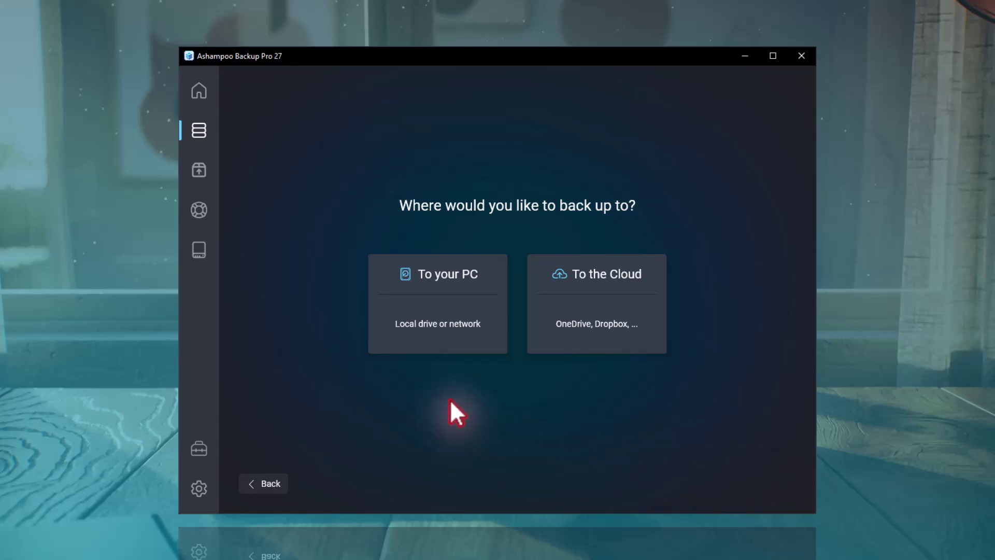
Step: Set E:\iPhone-Picture-Backup on this PC as the backup destination
left_click(439, 312)
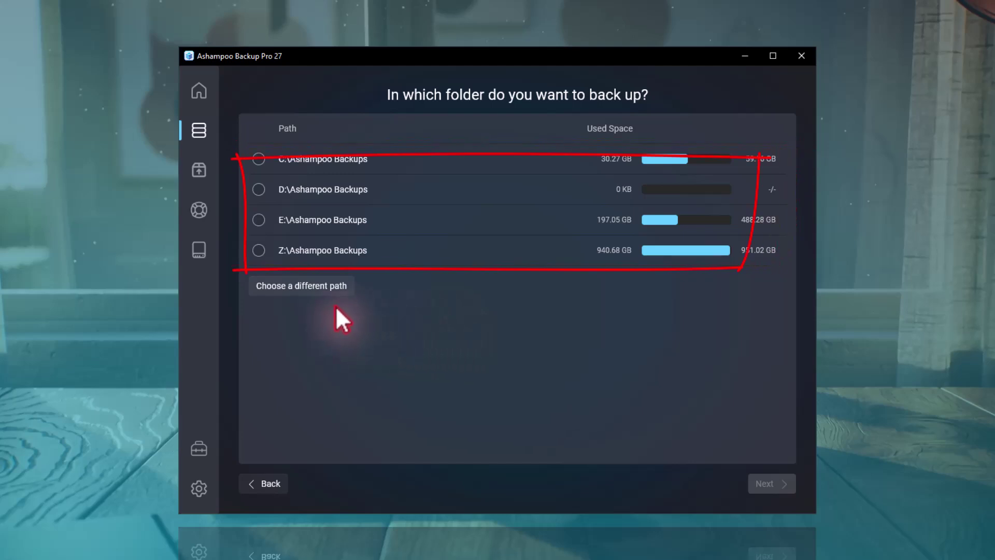
left_click(305, 285)
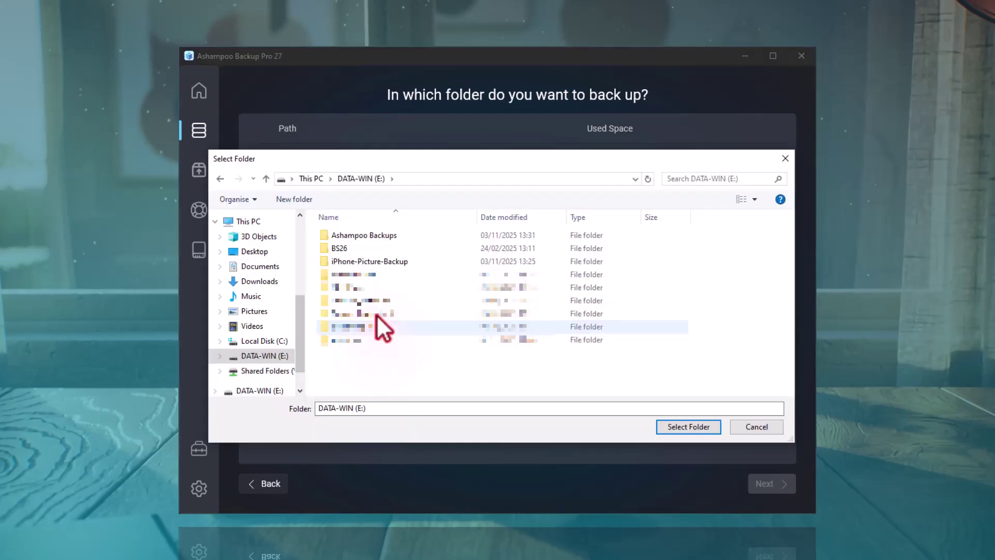
left_click(377, 259)
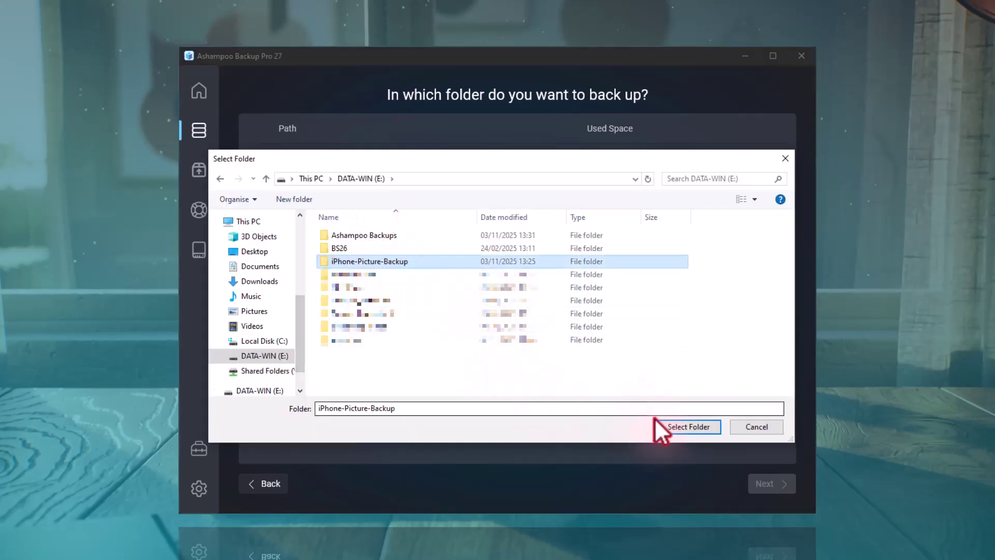
left_click(682, 427)
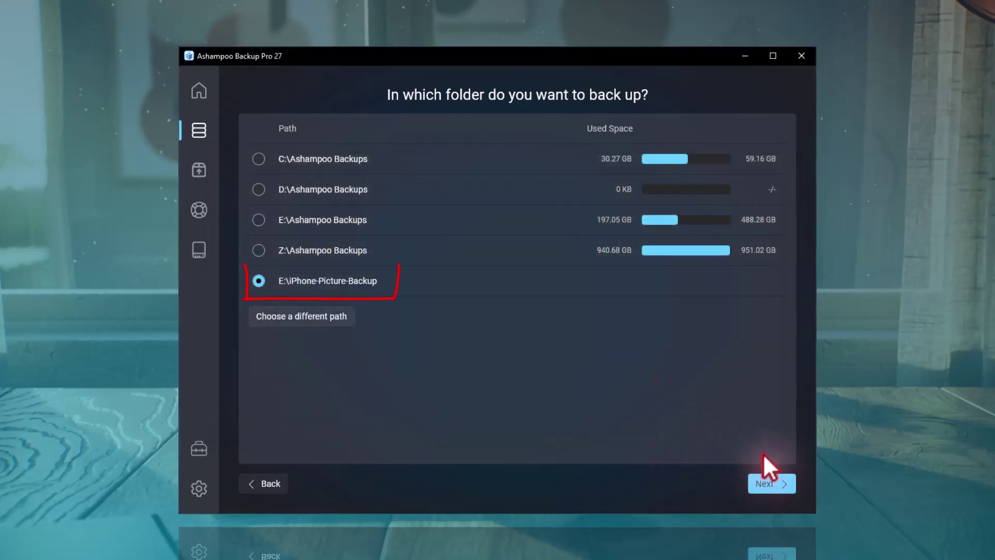
left_click(772, 485)
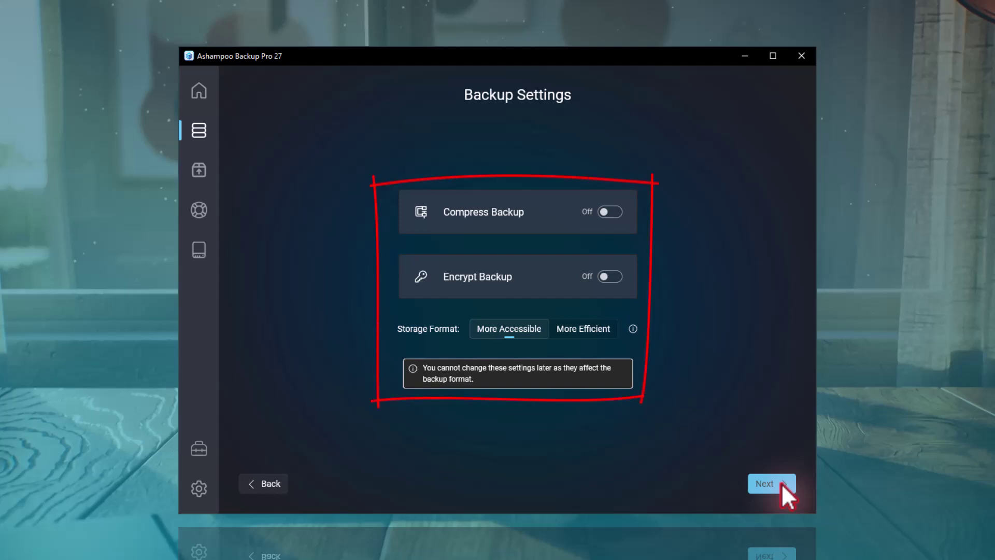
Step: Keep the default backup settings and rename the plan to 'My Backup Picture-iPhone'
left_click(781, 483)
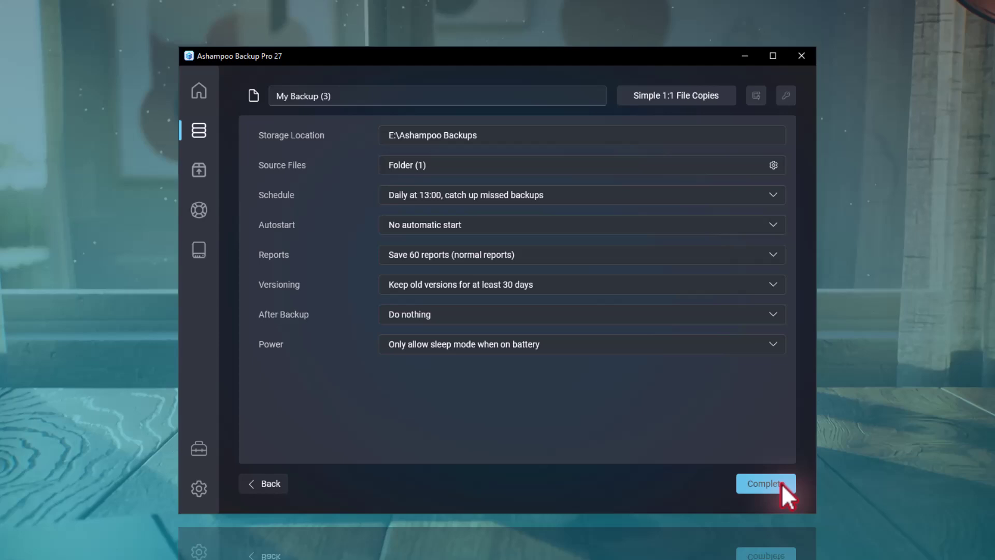
left_click(364, 99)
key("BackSpace")
key("BackSpace")
key("BackSpace")
type("Picture-")
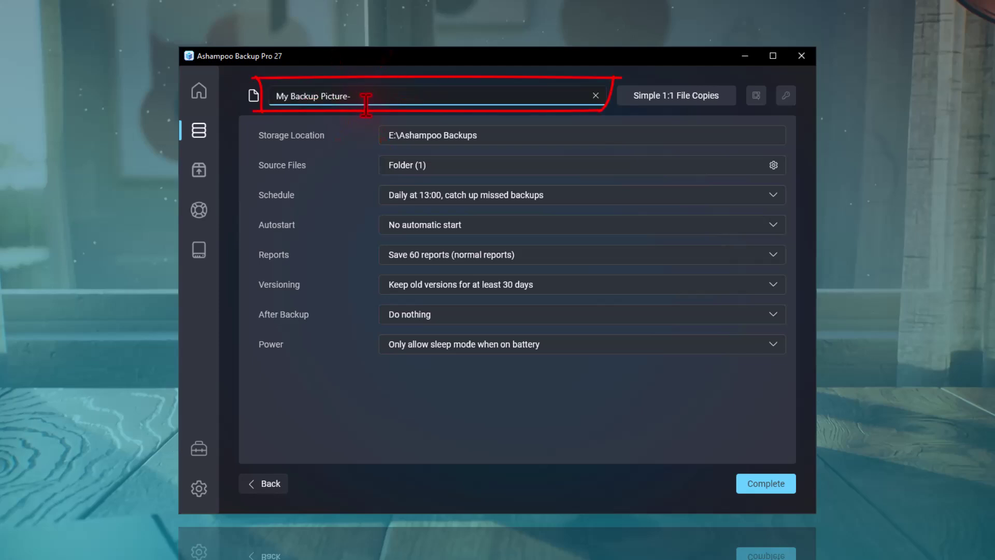
type("iPhone")
Step: Check the schedule and autostart options, keeping daily 13:00 backups with both autostart triggers off
left_click(552, 194)
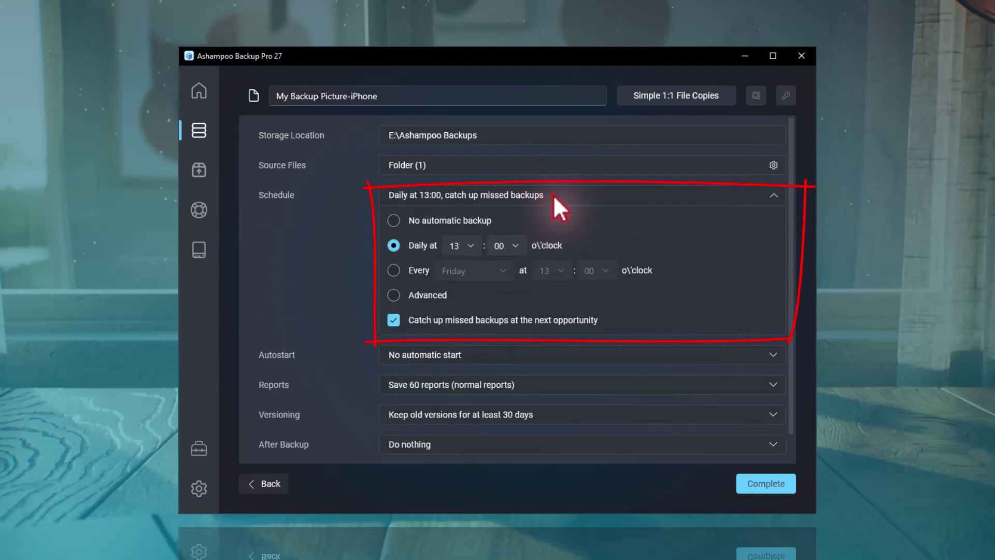
left_click(553, 194)
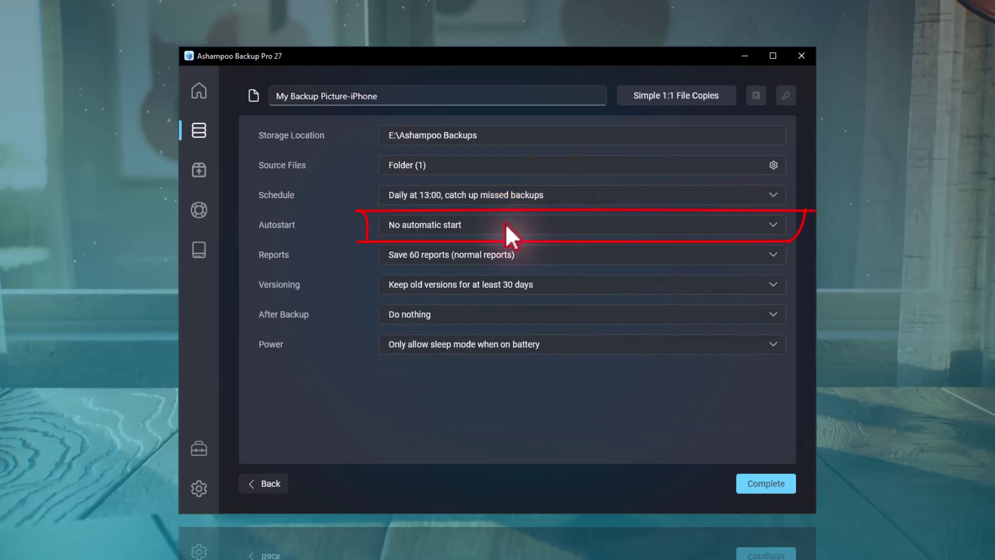
left_click(503, 224)
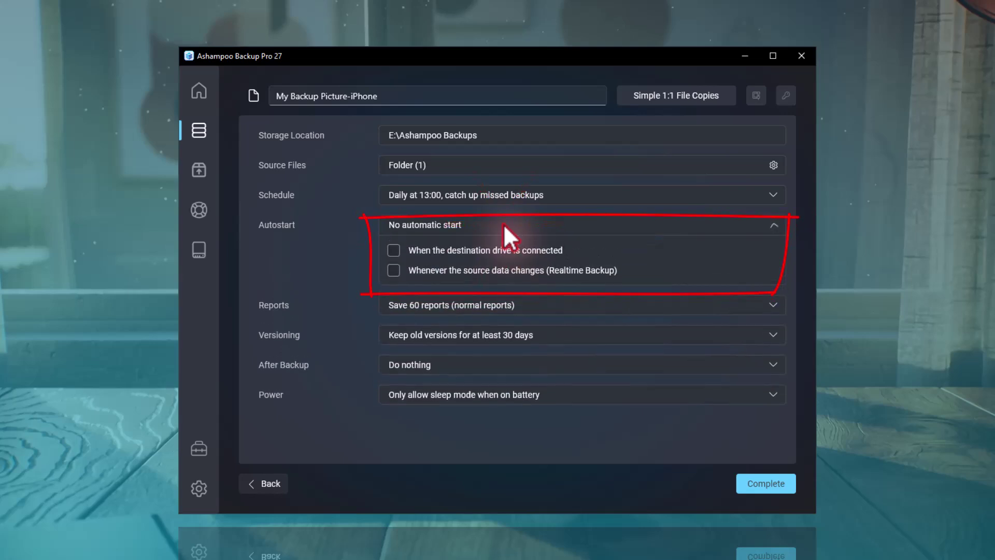
left_click(395, 249)
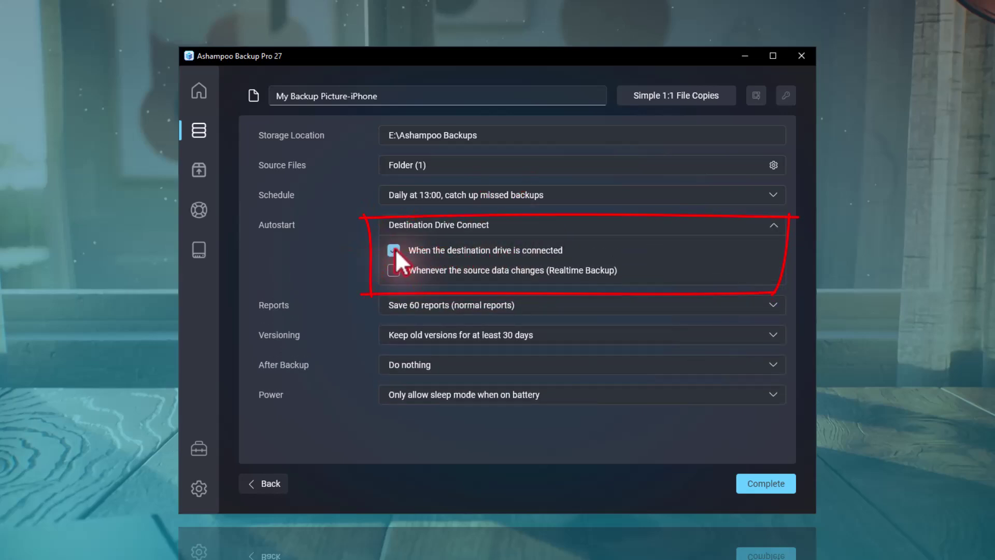
left_click(394, 249)
left_click(394, 269)
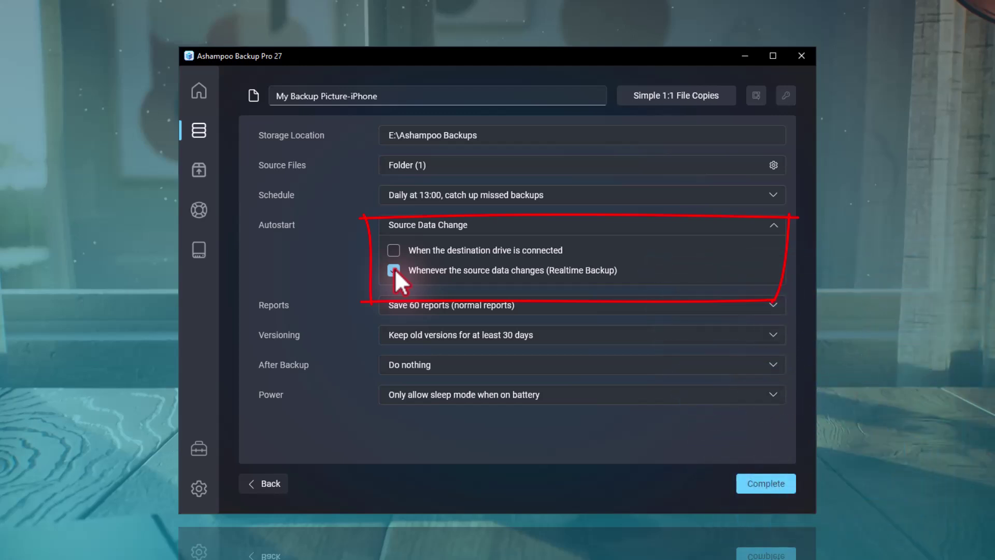
left_click(394, 270)
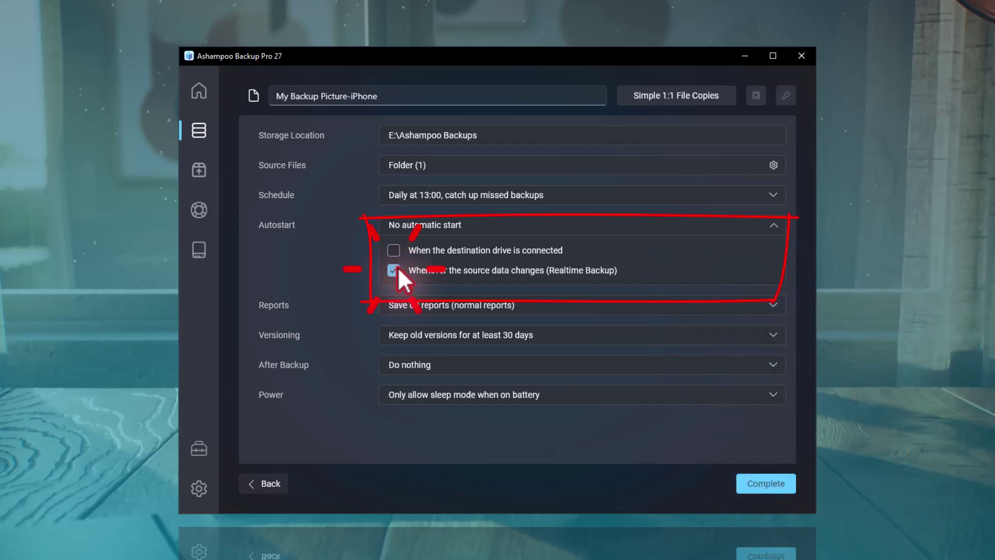
left_click(511, 224)
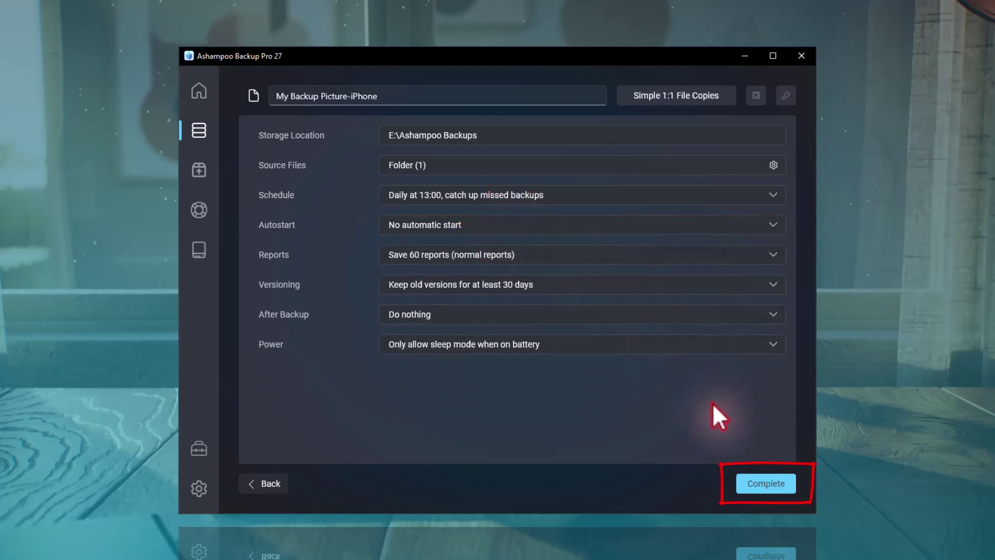
Step: Complete the plan and select My Backup Picture-iPhone in the backup plans list
left_click(767, 482)
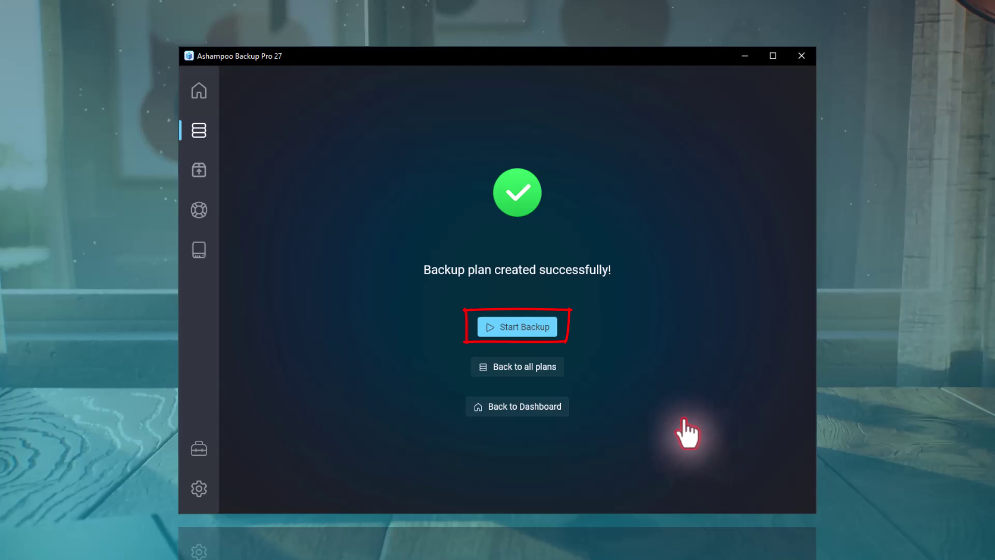
left_click(198, 128)
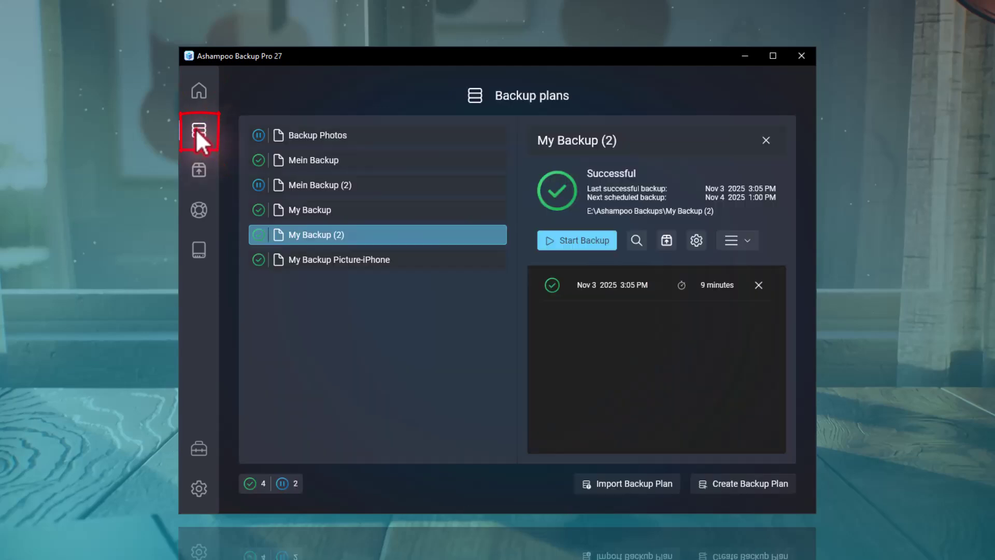
left_click(358, 259)
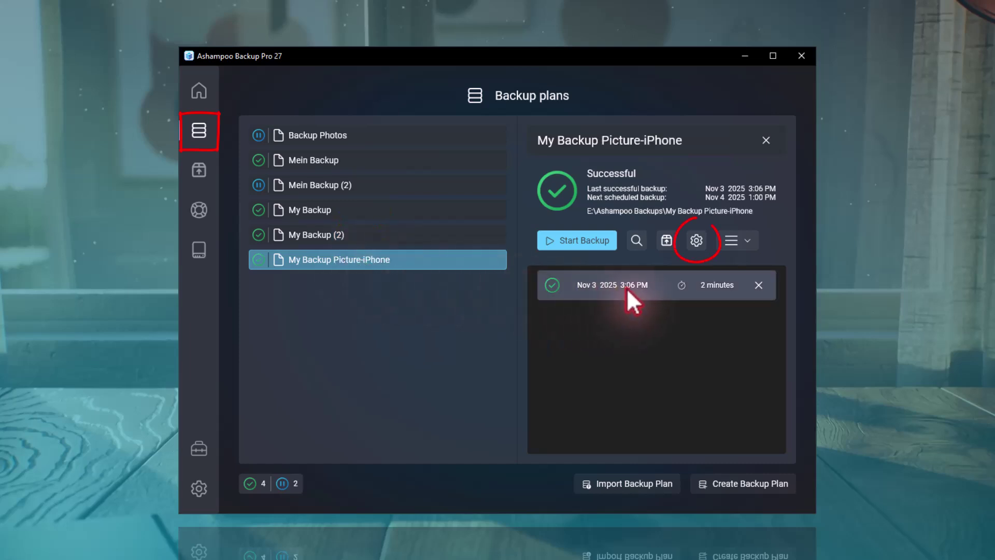
Step: Change the plan's schedule to No automatic backup and save the change
left_click(694, 240)
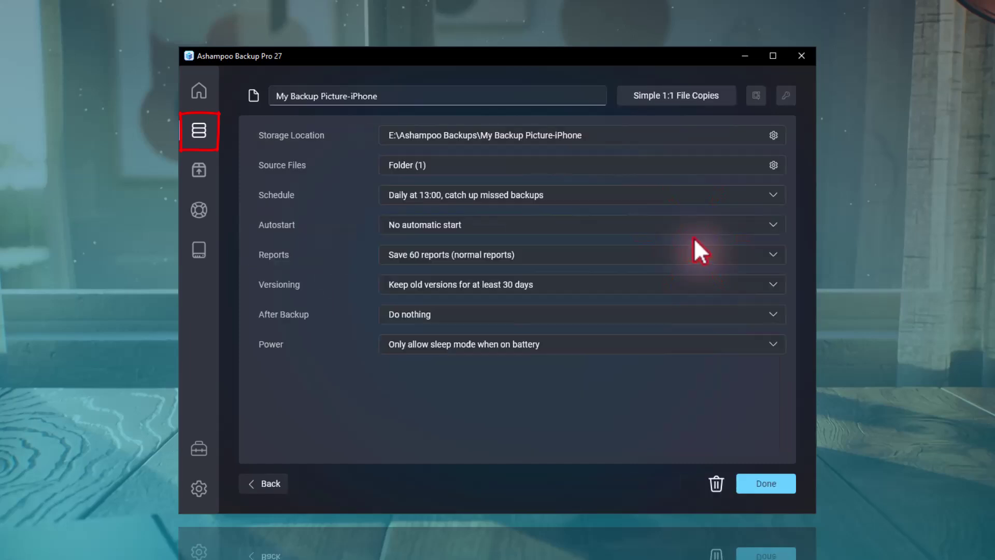
left_click(416, 193)
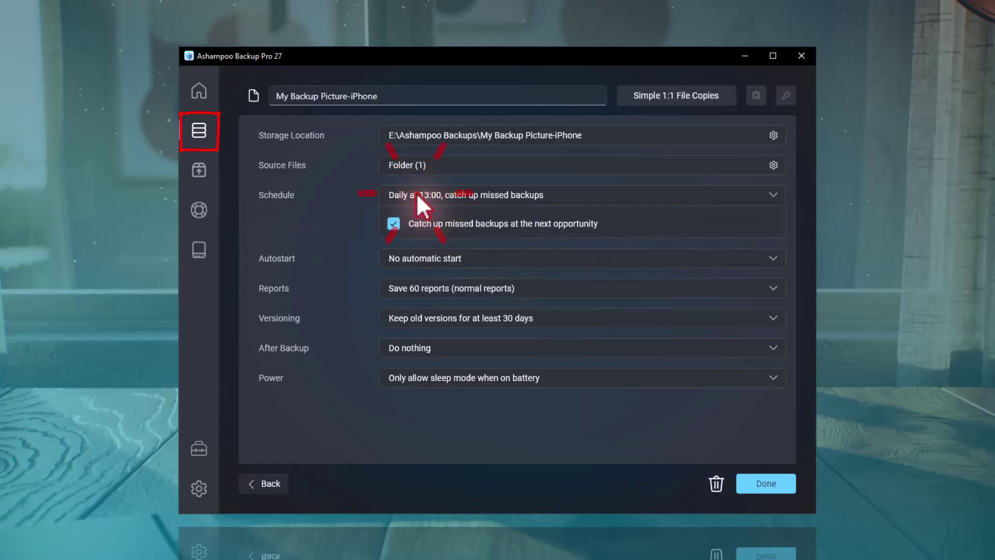
left_click(392, 220)
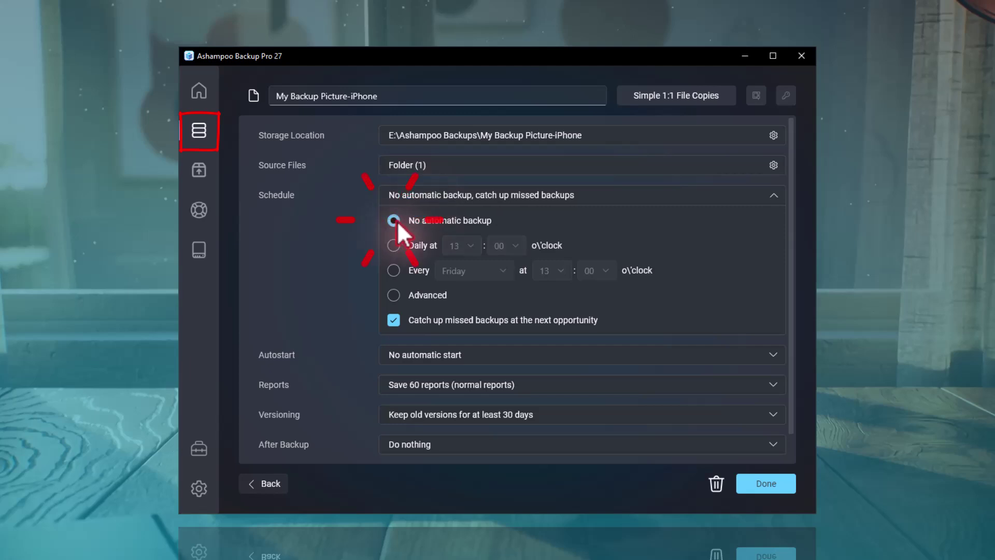
left_click(762, 483)
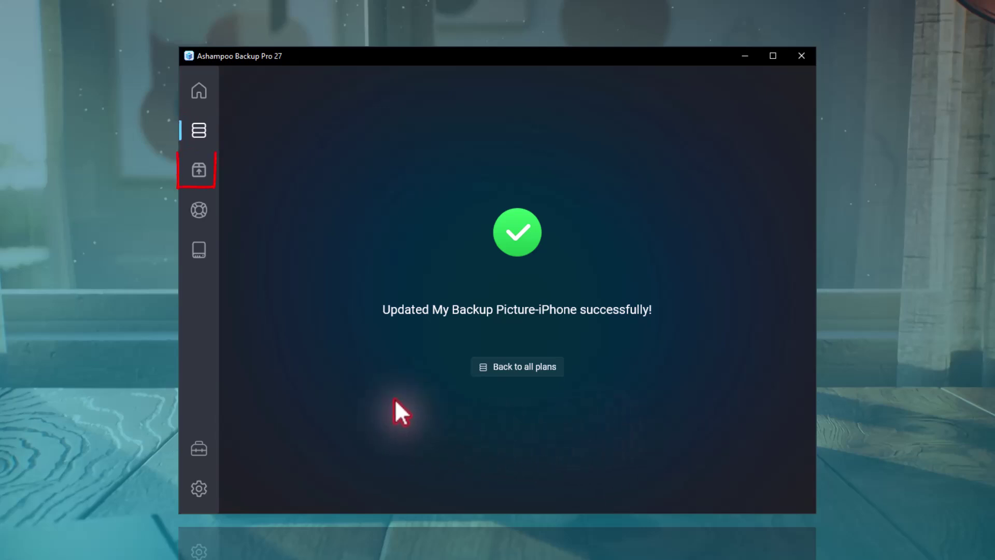
Step: Visit the Restore, Rescue System and Check Drives pages, then return to the dashboard showing 6 plans
left_click(199, 170)
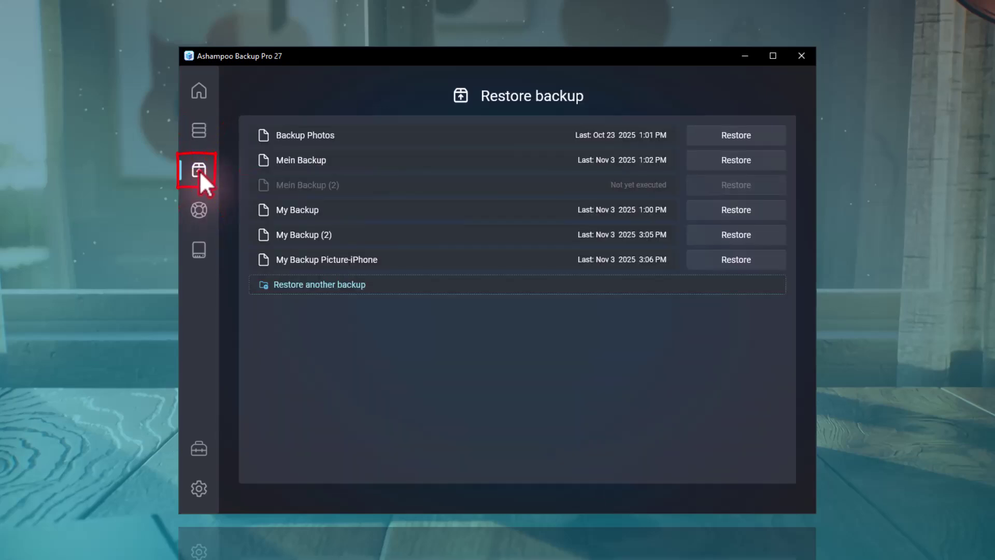
left_click(201, 210)
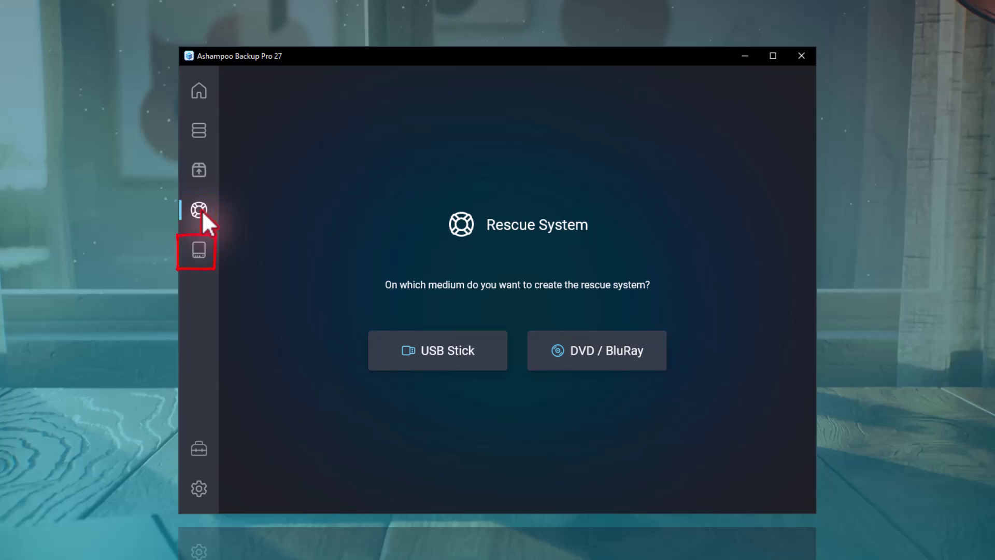
left_click(201, 248)
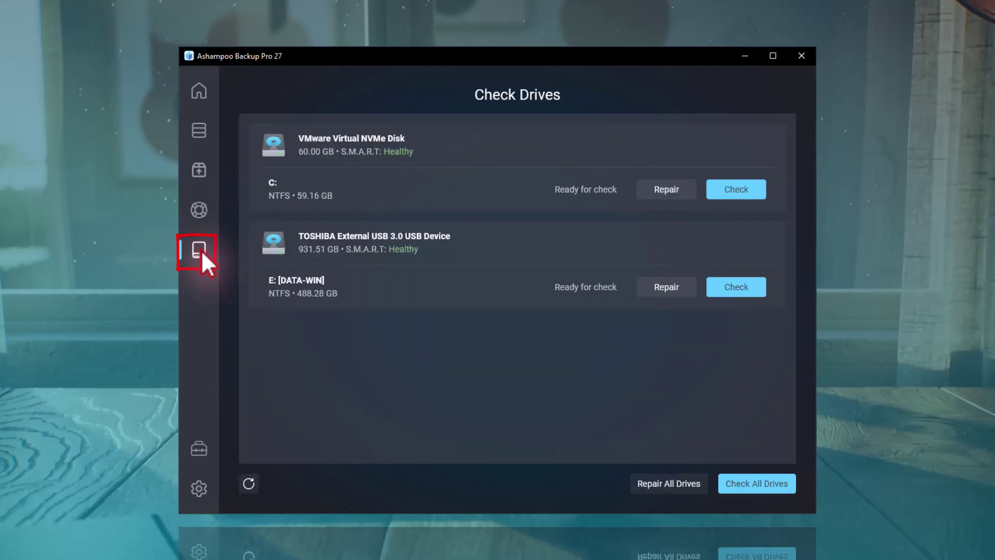
left_click(201, 89)
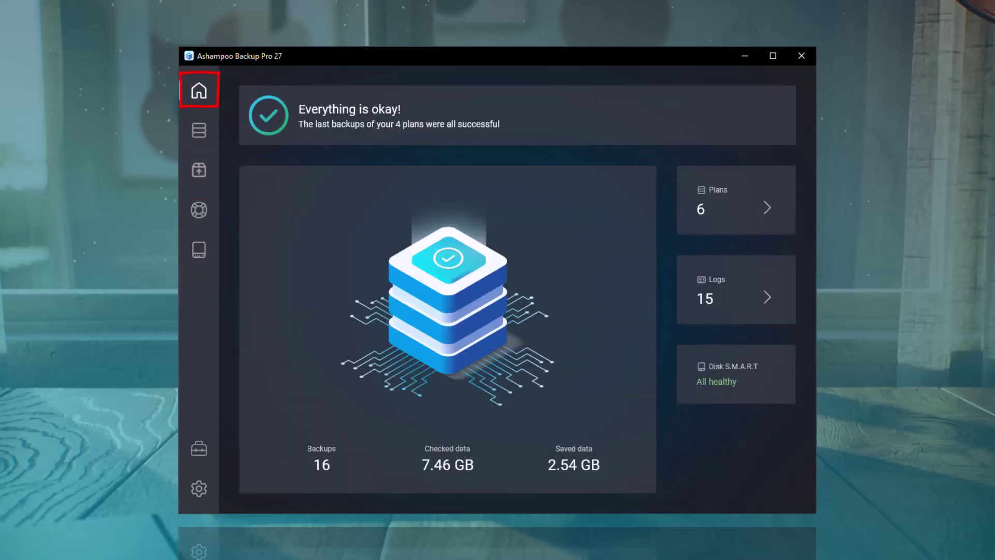